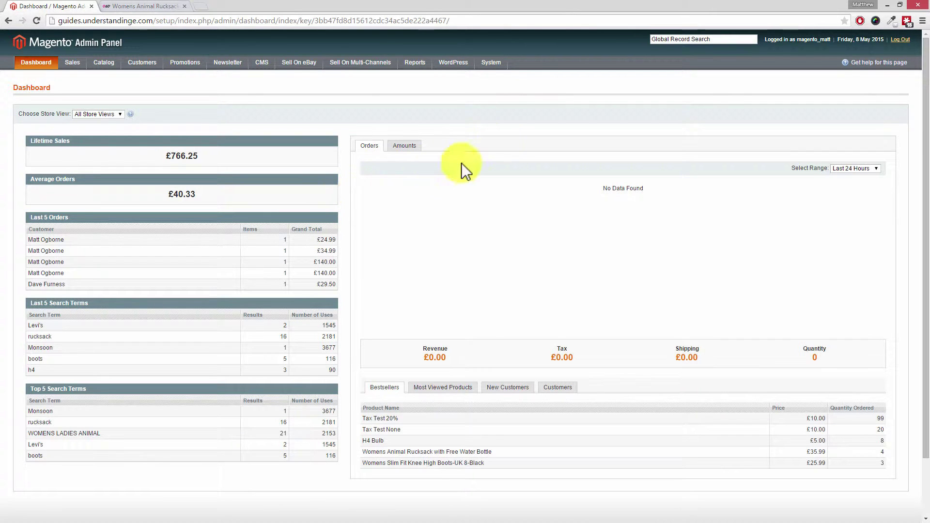
- Go to System > Configuration and choose RSS Feeds under the Catalog section
{"action": "mouse_move", "coordinate": [496, 64]}
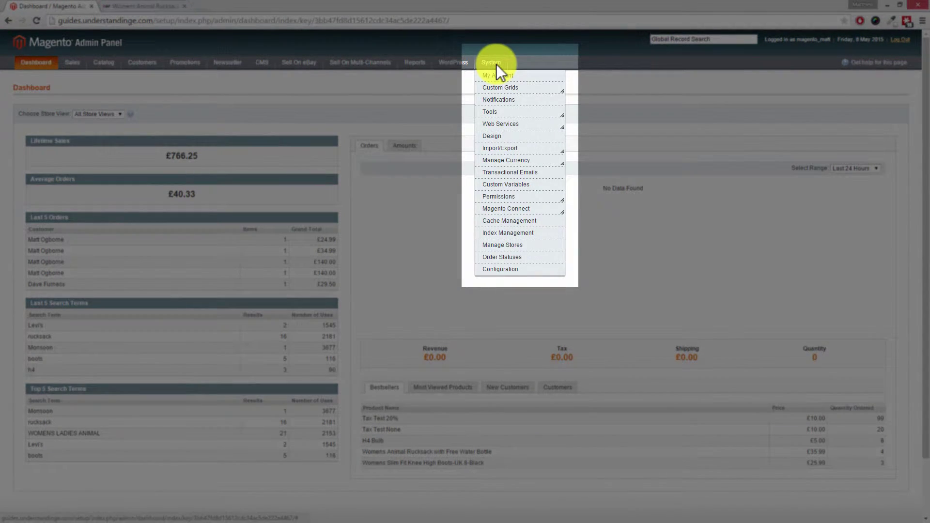
{"action": "left_click", "coordinate": [500, 270]}
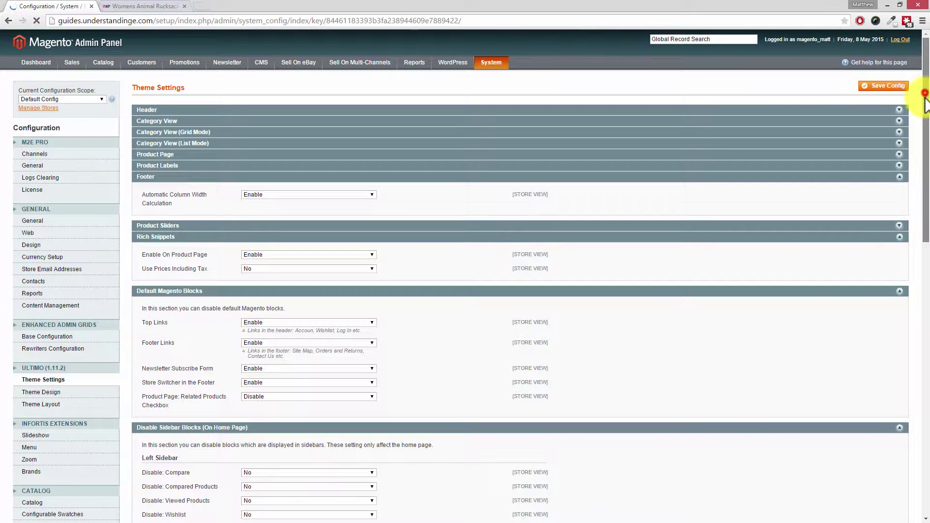
{"action": "left_click_drag", "start_coordinate": [925, 109], "coordinate": [926, 208]}
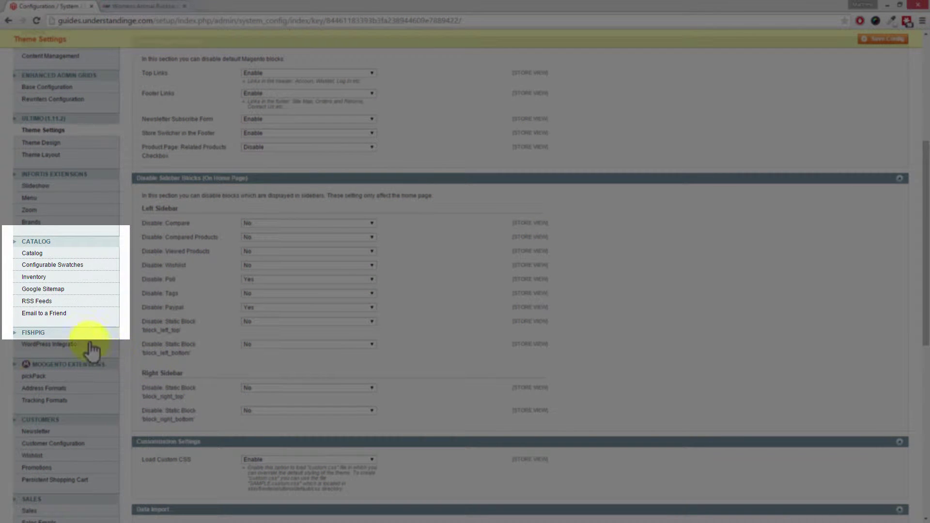
{"action": "left_click", "coordinate": [63, 304]}
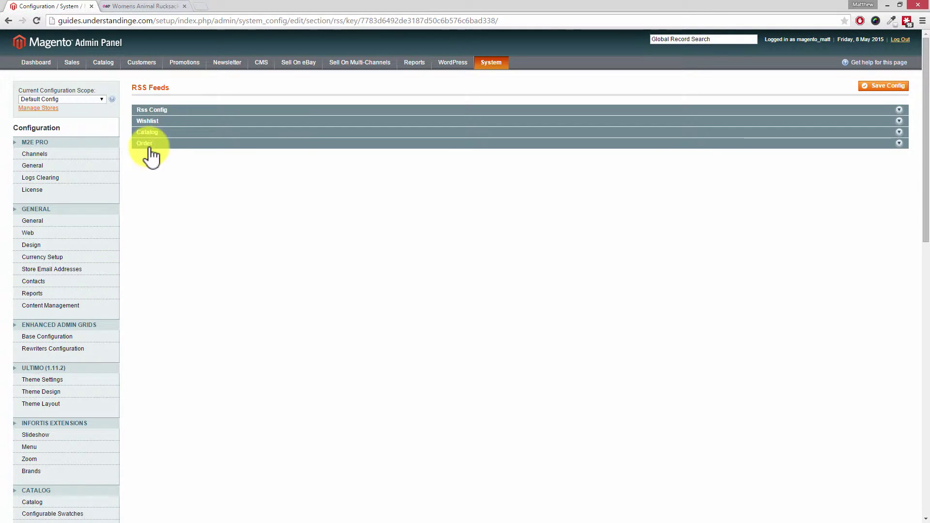
- Expand the Order, Catalog, Wishlist and Rss Config sections and set Enable RSS to Enable
{"action": "left_click", "coordinate": [147, 144]}
{"action": "left_click", "coordinate": [147, 132]}
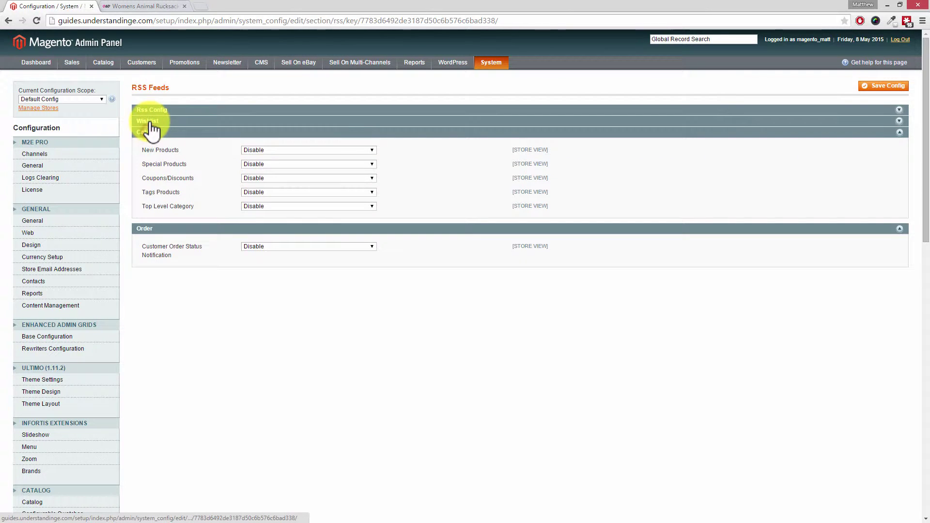
{"action": "left_click", "coordinate": [152, 109]}
{"action": "left_click", "coordinate": [152, 111]}
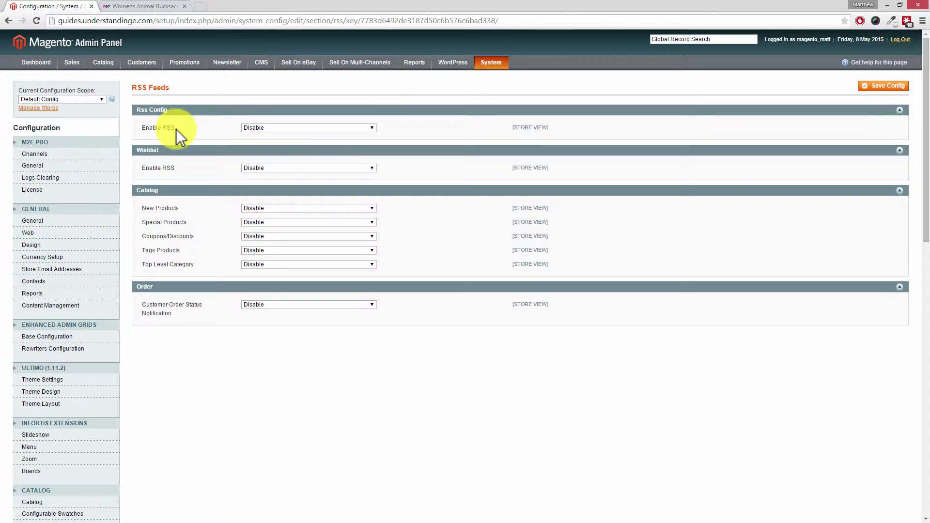
{"action": "left_click", "coordinate": [277, 126]}
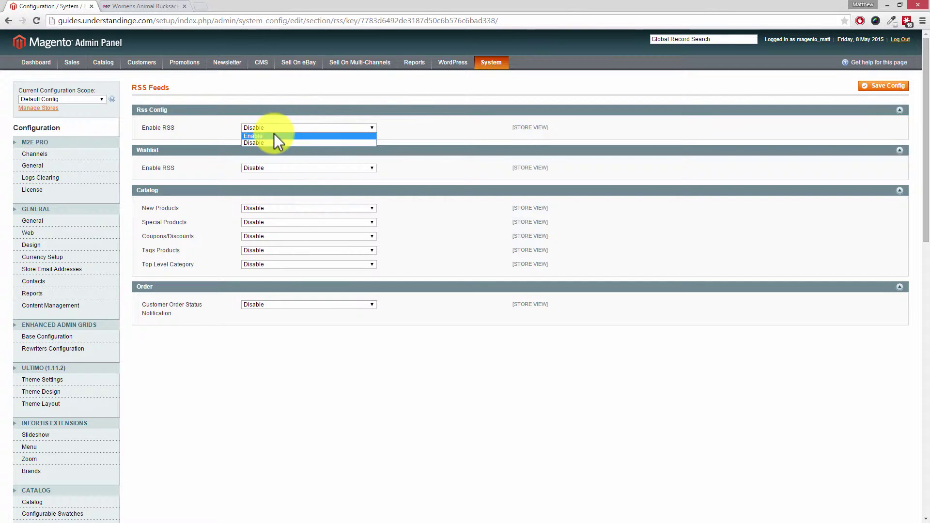
{"action": "left_click", "coordinate": [274, 134]}
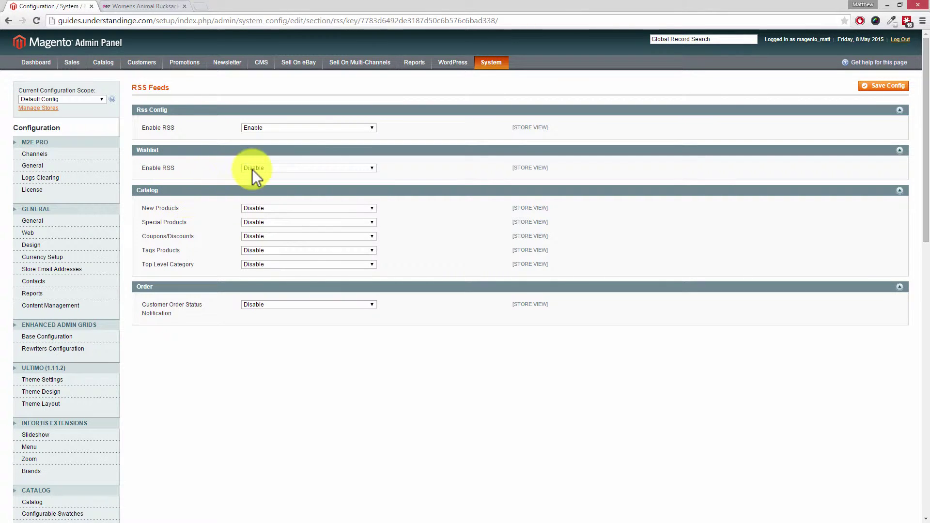
- Set the New Products and Special Products feeds to Enable
{"action": "left_click", "coordinate": [253, 209]}
{"action": "left_click", "coordinate": [255, 214]}
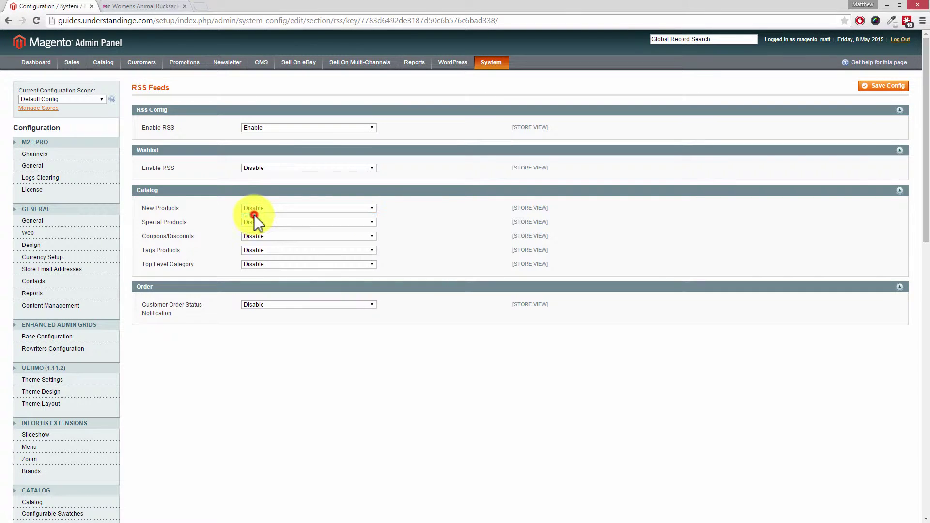
{"action": "left_click", "coordinate": [254, 222]}
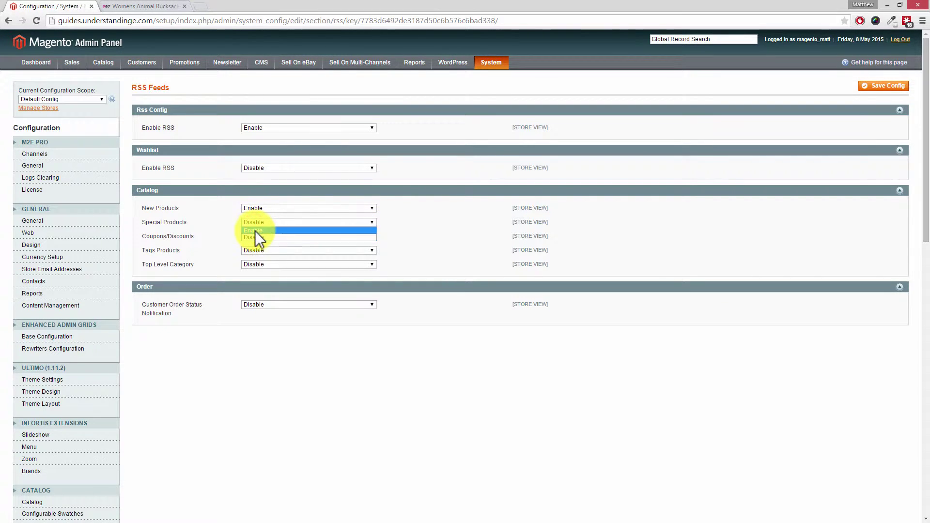
{"action": "left_click", "coordinate": [255, 230]}
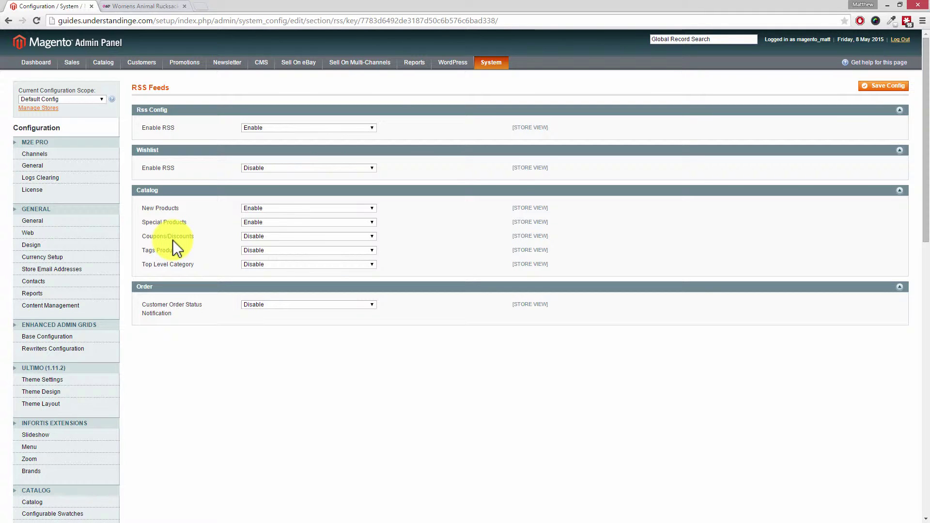
- Switch the Coupons/Discounts, Customer Order Status Notification and Top Level Category dropdowns to Enable
{"action": "left_click", "coordinate": [261, 237]}
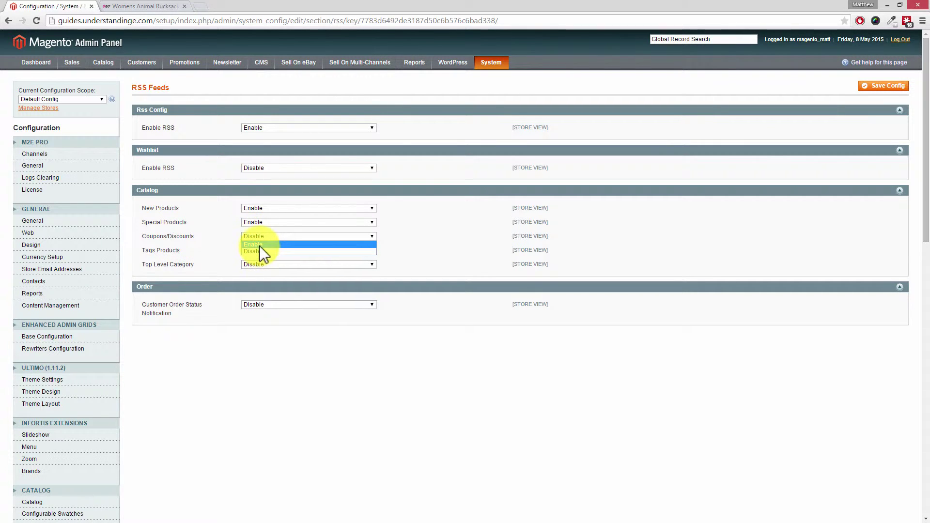
{"action": "left_click", "coordinate": [260, 245]}
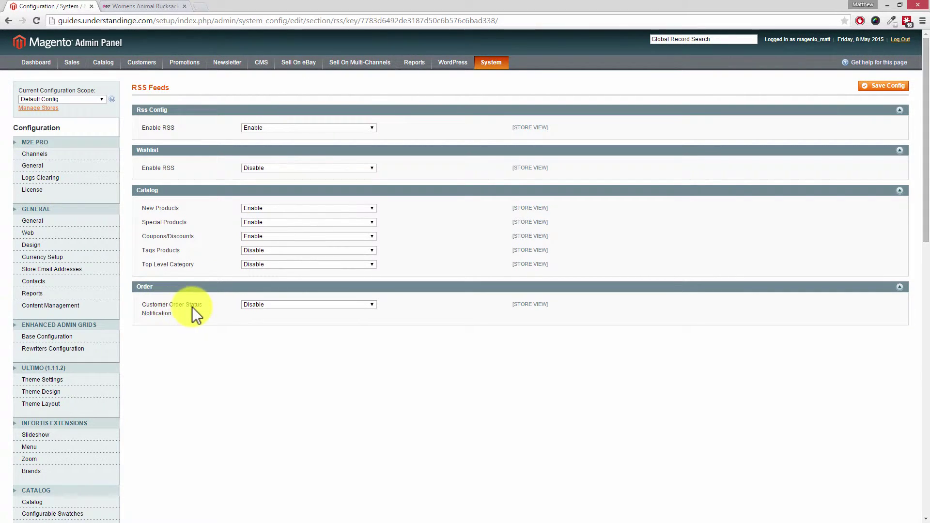
{"action": "left_click", "coordinate": [257, 304]}
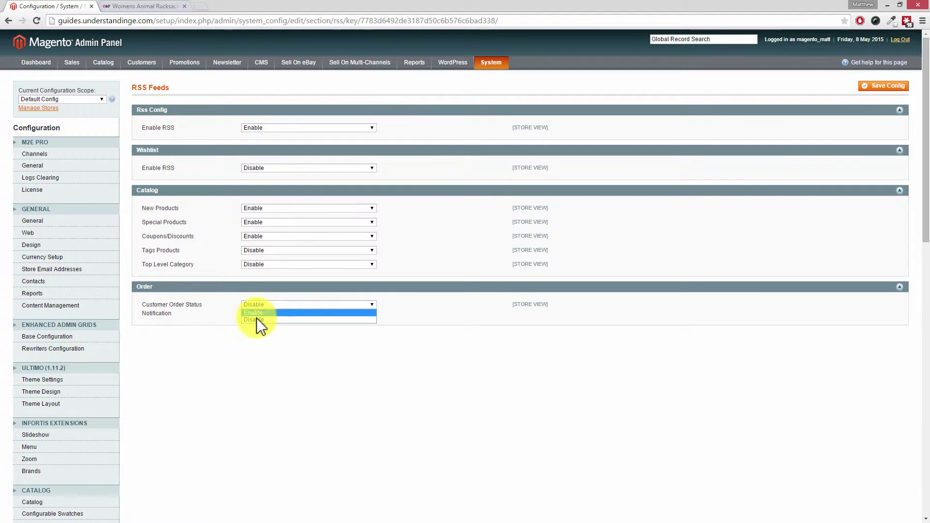
{"action": "left_click", "coordinate": [245, 312]}
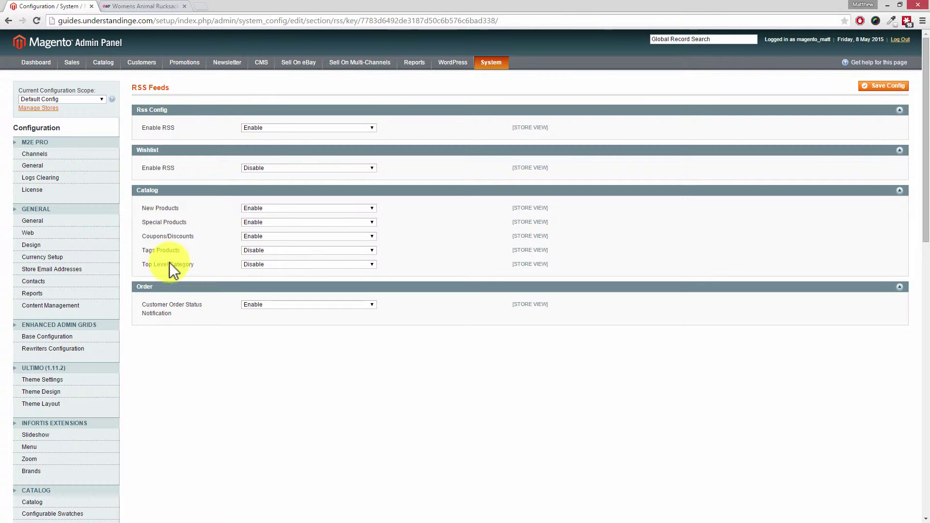
{"action": "left_click", "coordinate": [253, 264]}
{"action": "left_click", "coordinate": [254, 273]}
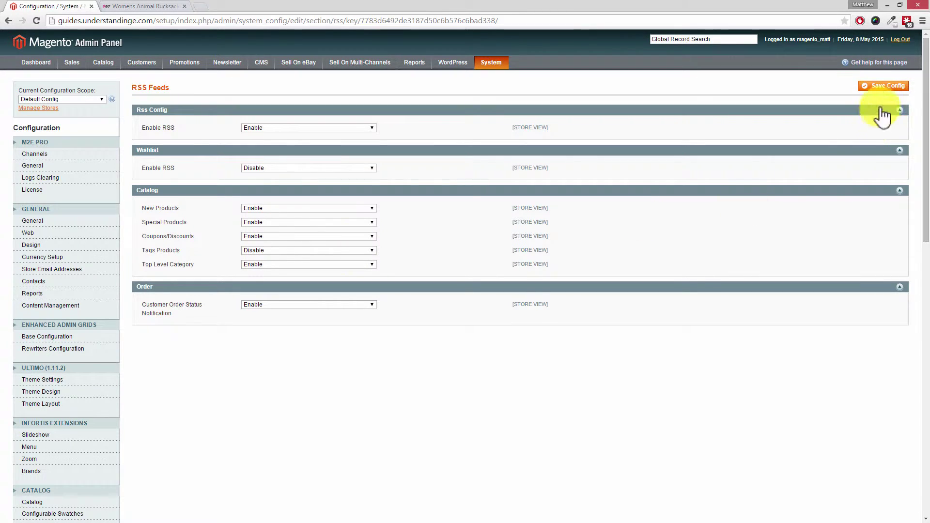
- Save Config so the RSS feed settings are stored
{"action": "left_click", "coordinate": [881, 90]}
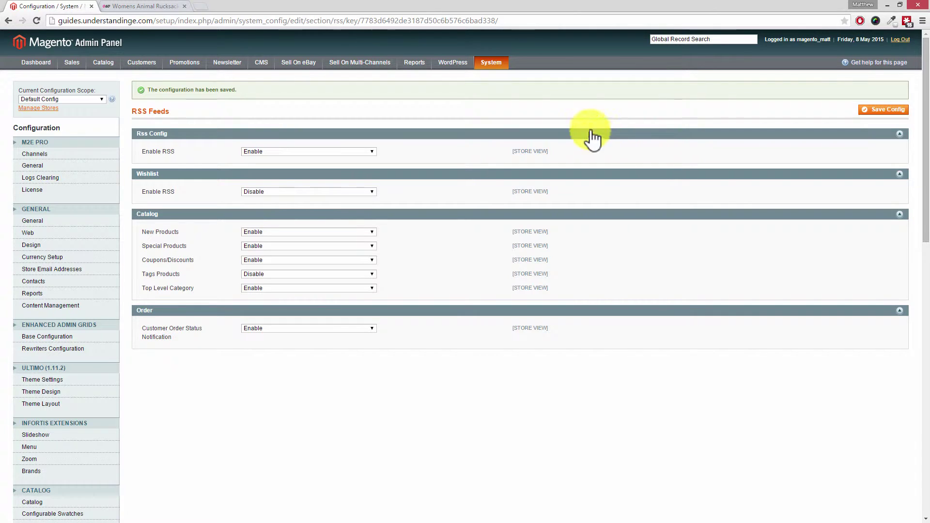
{"action": "mouse_move", "coordinate": [497, 64]}
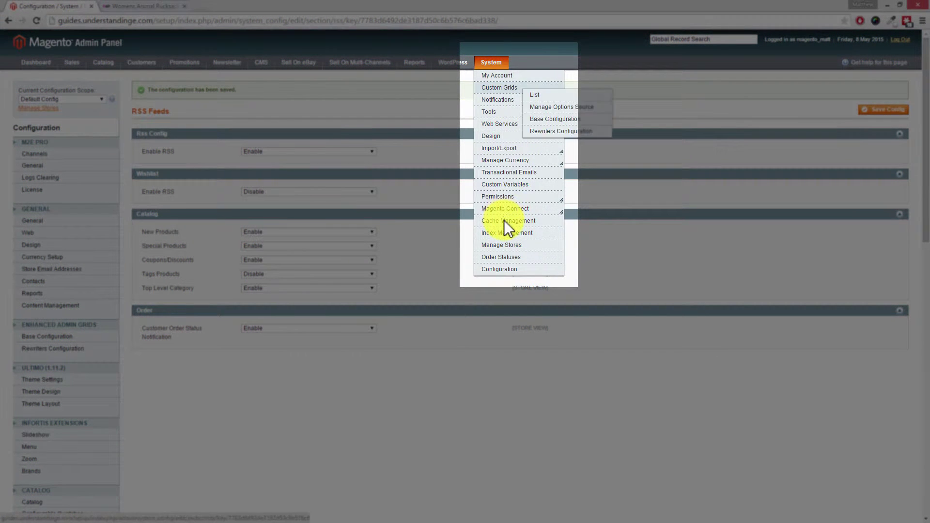
- In System > Cache Management, select all nine cache types and submit the Refresh action
{"action": "left_click", "coordinate": [506, 220]}
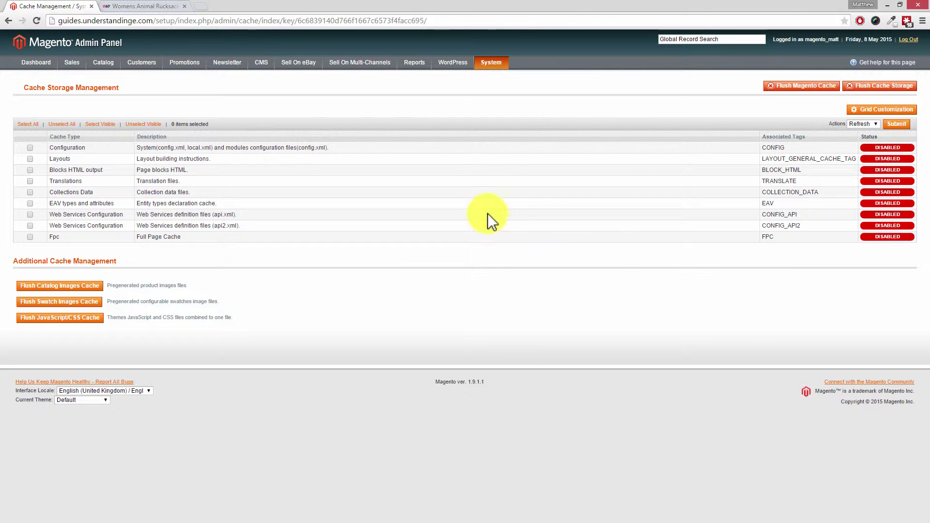
{"action": "left_click", "coordinate": [28, 125]}
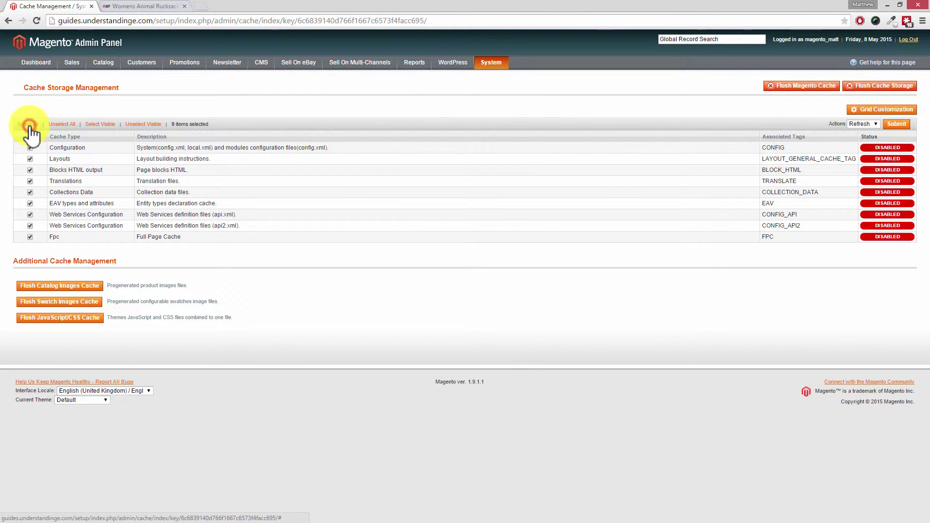
{"action": "left_click", "coordinate": [896, 124]}
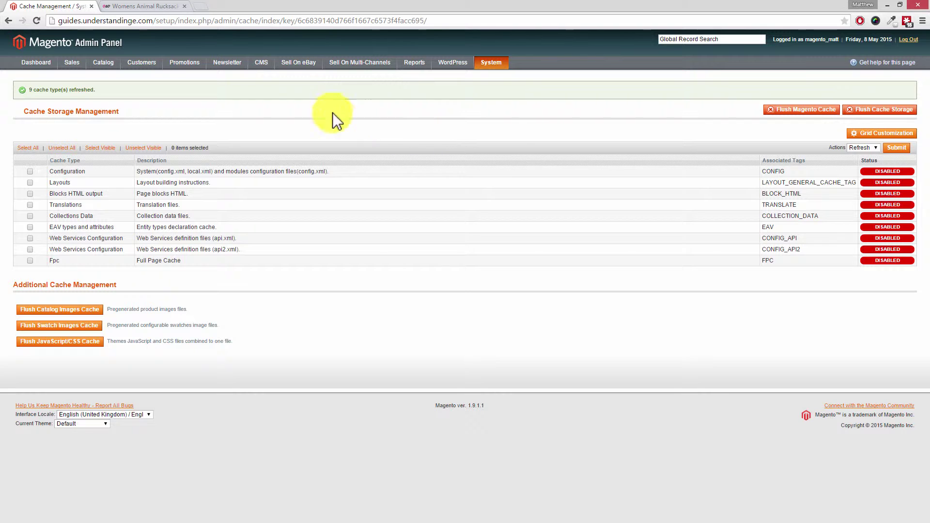
- Reload the storefront tab and go to the FASHION category page
{"action": "left_click", "coordinate": [151, 7]}
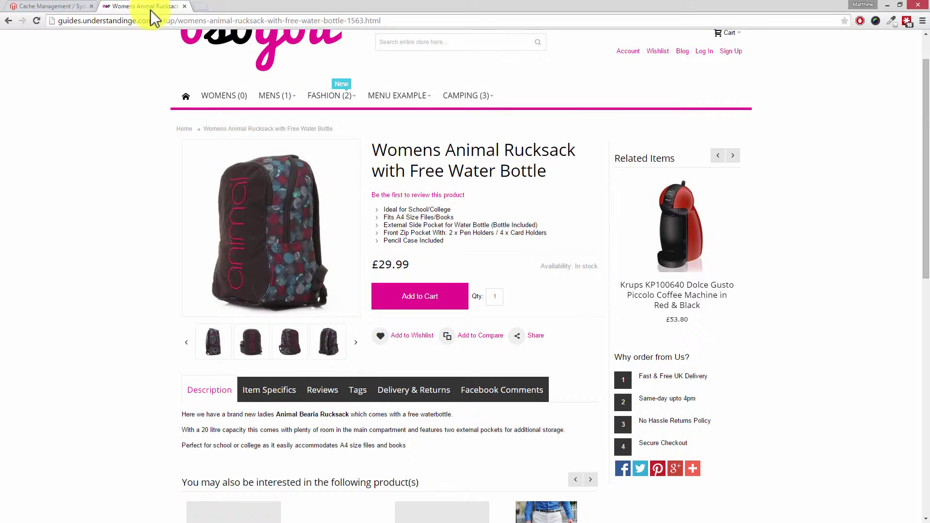
{"action": "right_click", "coordinate": [125, 111]}
{"action": "left_click", "coordinate": [141, 135]}
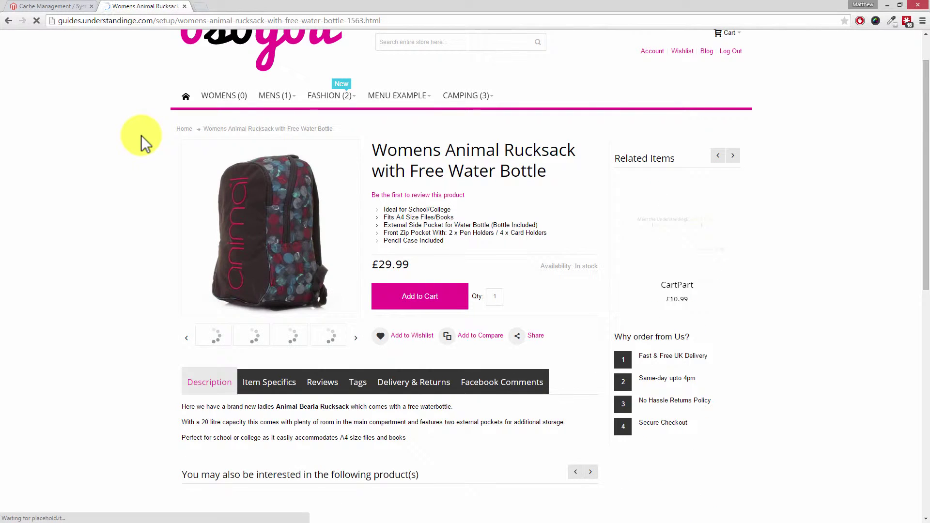
{"action": "left_click", "coordinate": [338, 98]}
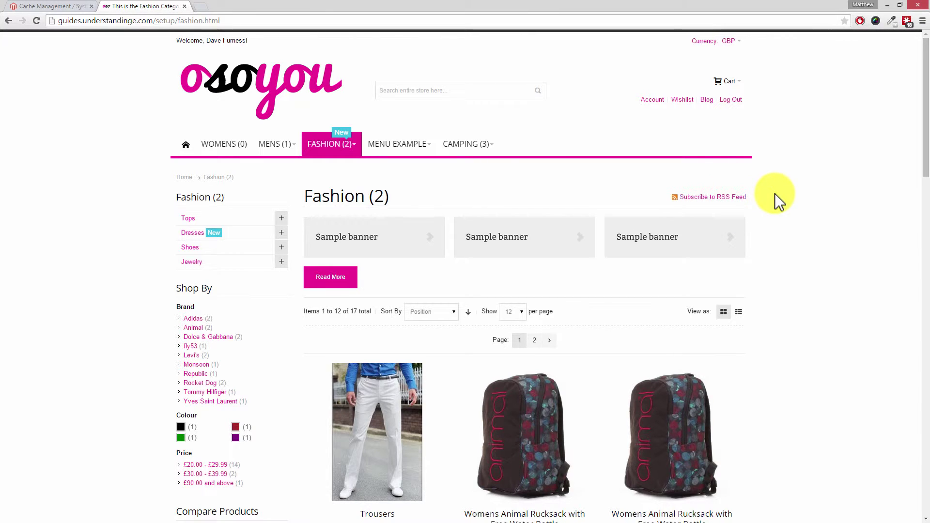
- From the Account dashboard, view the first order listed under Recent Orders
{"action": "left_click", "coordinate": [651, 102]}
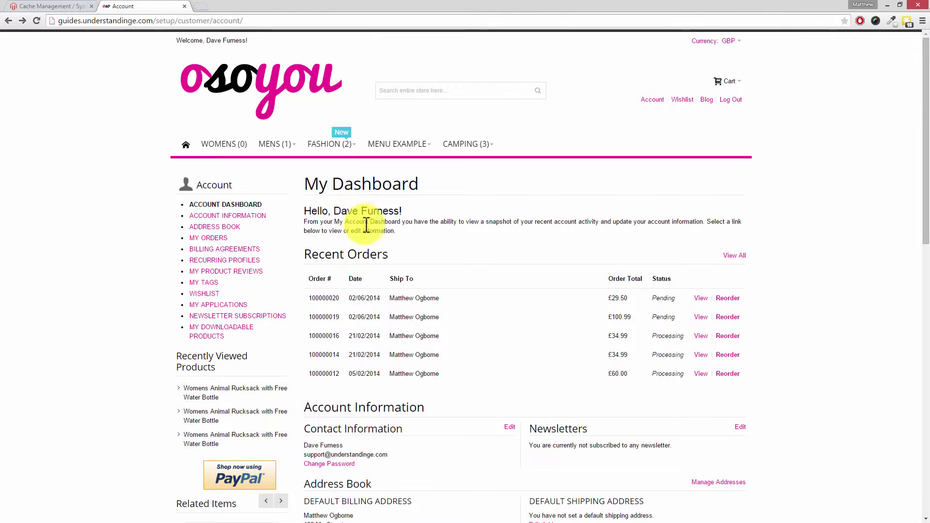
{"action": "left_click", "coordinate": [701, 298]}
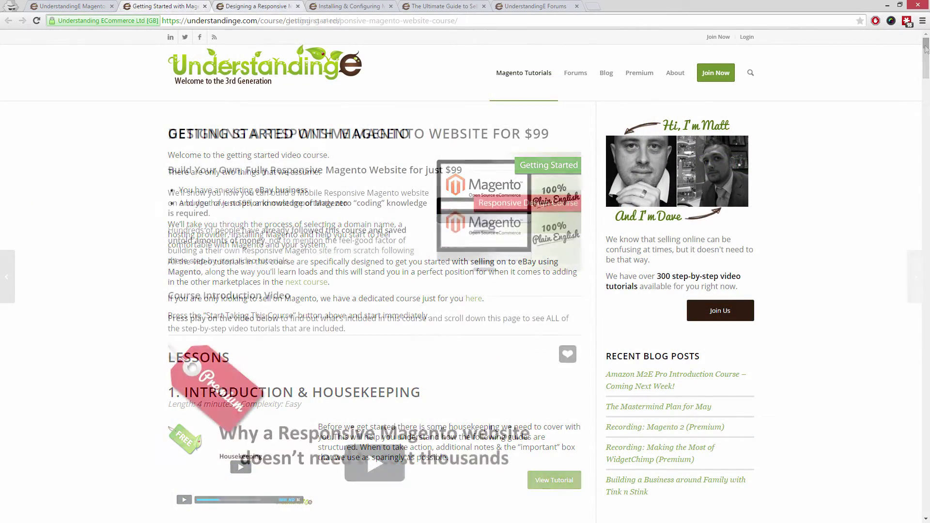
{"action": "left_click_drag", "start_coordinate": [927, 46], "coordinate": [927, 65]}
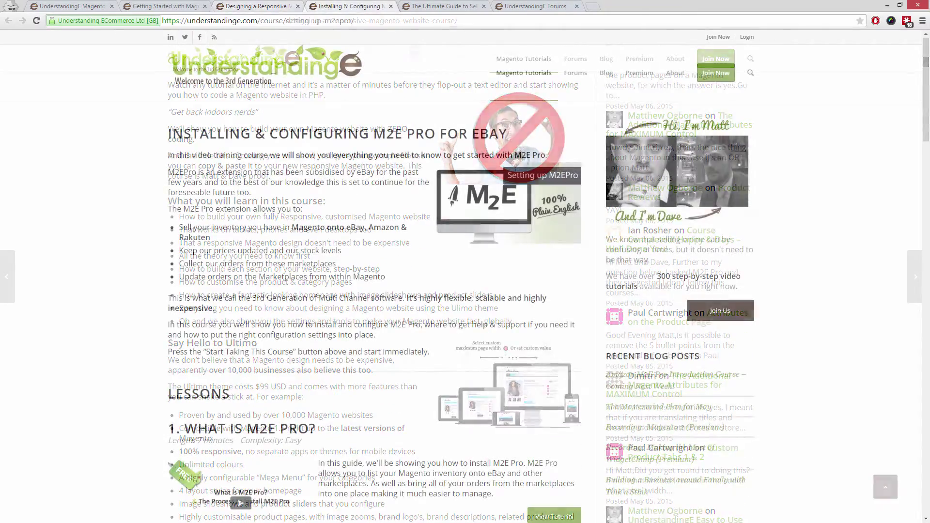